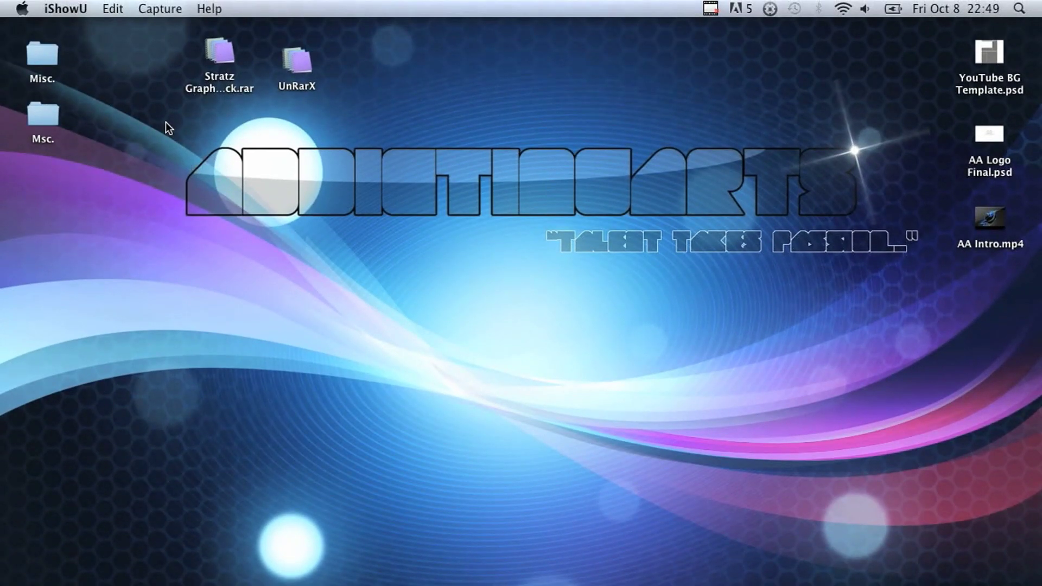
# Step: Open Firefox and load the unrarx.com website
pyautogui.moveTo(215, 144); pyautogui.dragTo(216, 145)
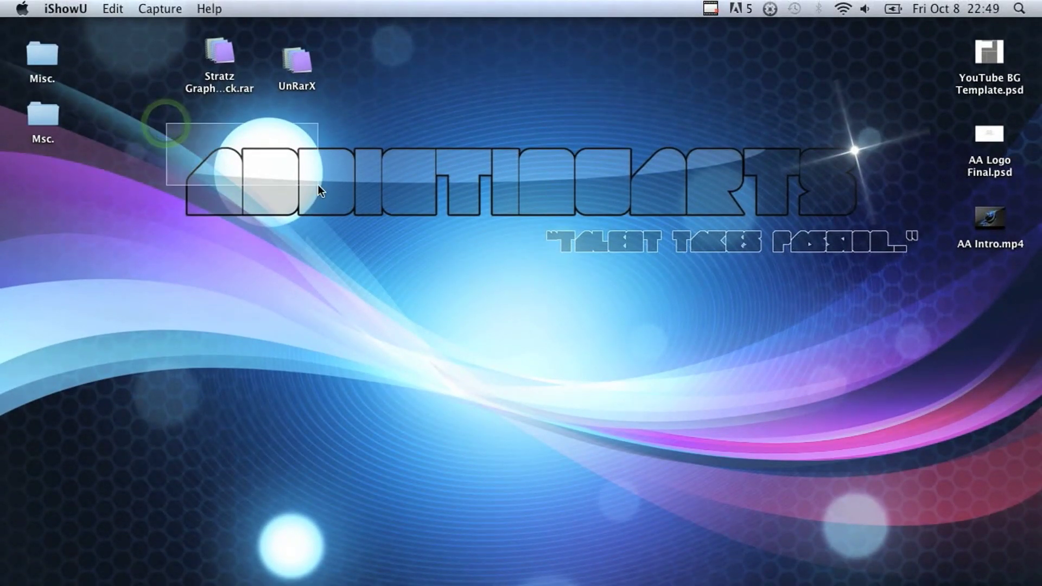
pyautogui.click(327, 186)
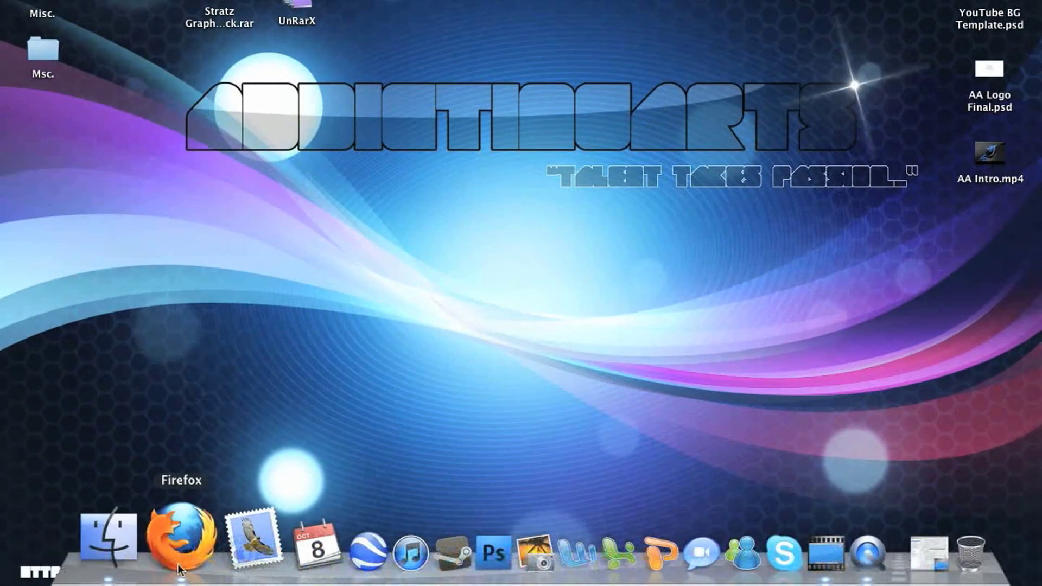
pyautogui.click(168, 531)
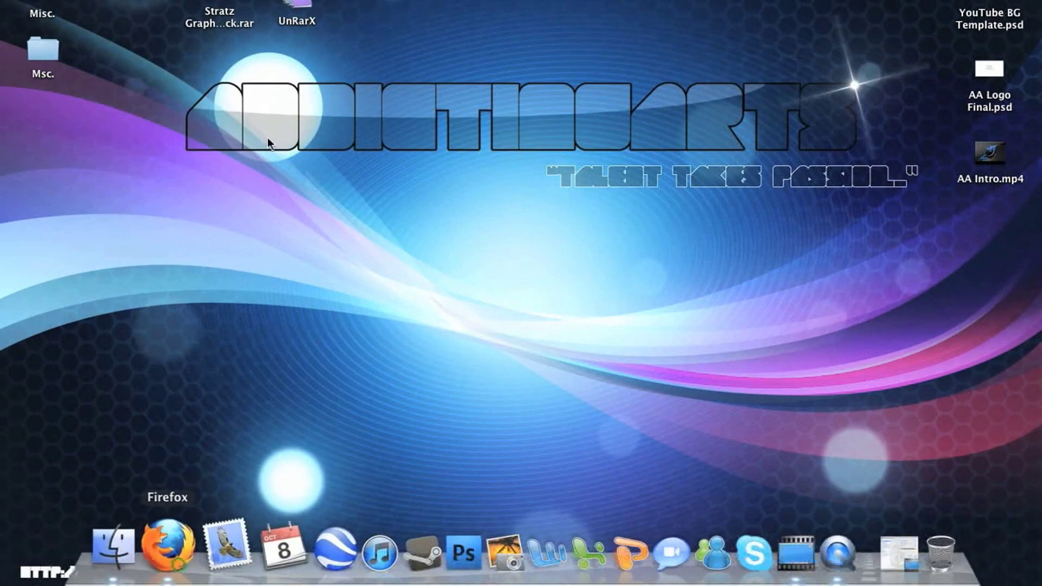
pyautogui.click(286, 50)
pyautogui.write('u')
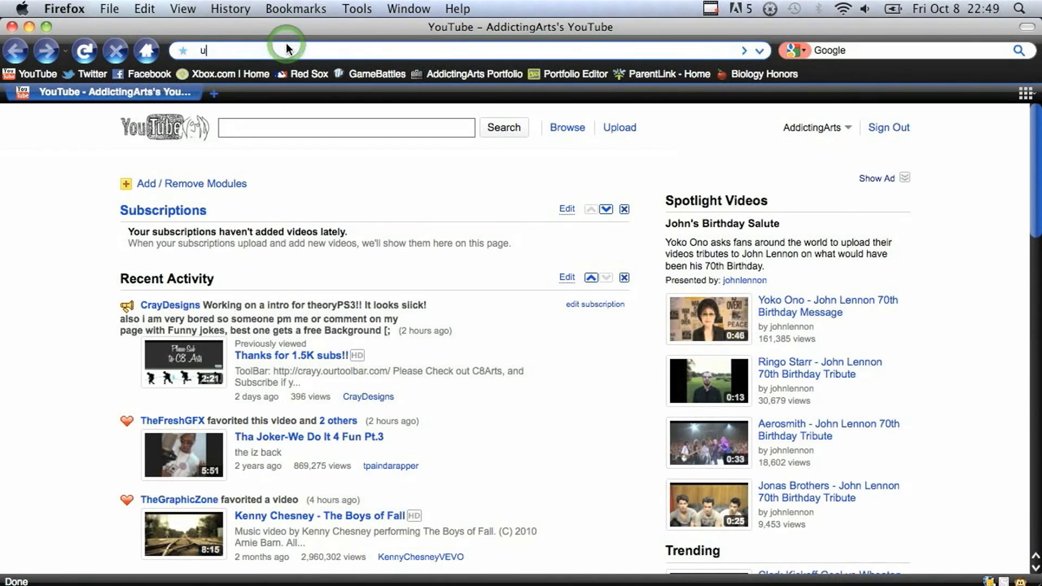
pyautogui.write('nrar.')
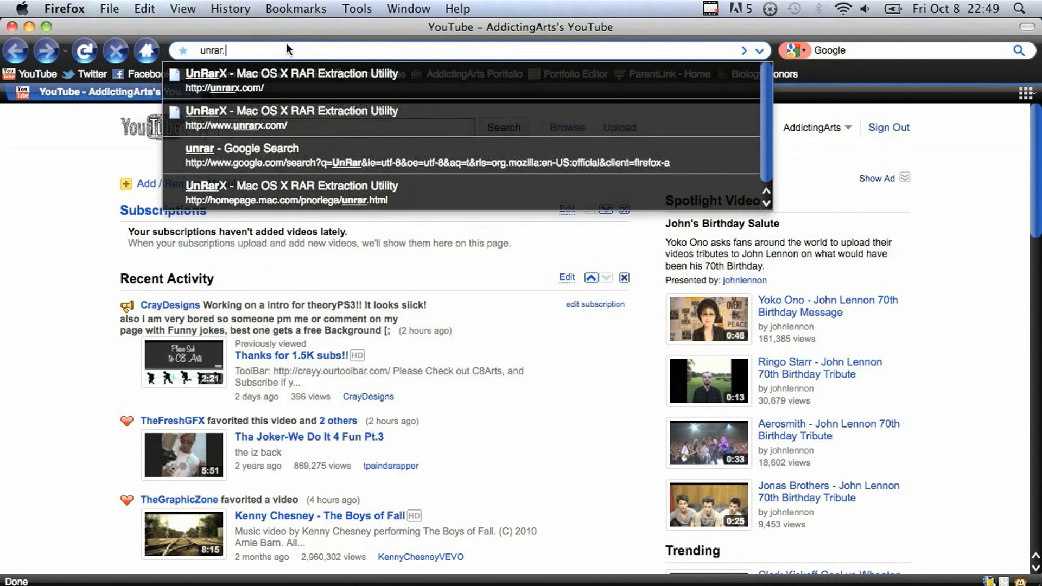
pyautogui.press('BackSpace')
pyautogui.write('x.com')
pyautogui.press('Return')
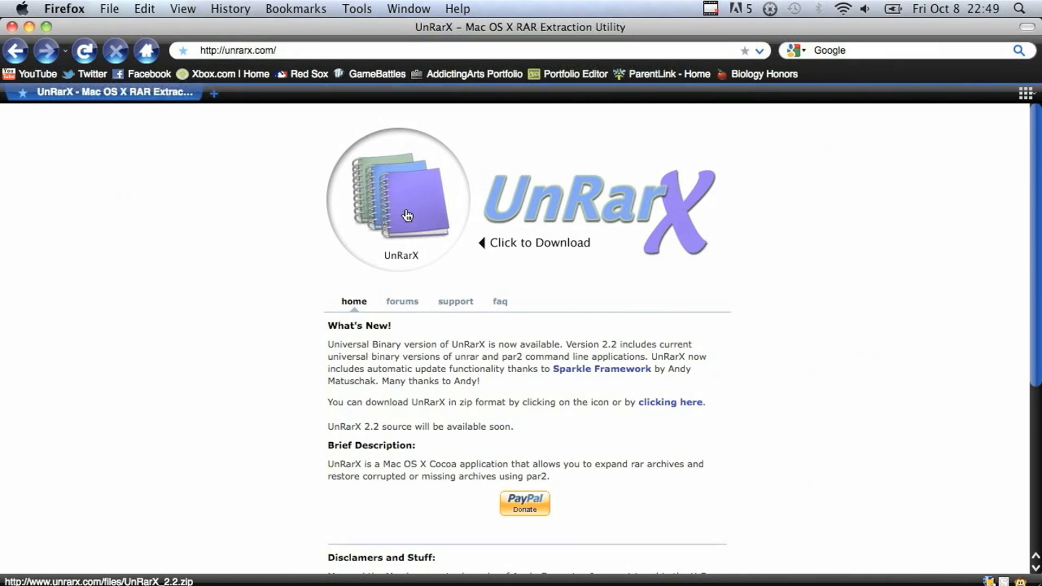
# Step: Download the UnRarX zip and hide Firefox to show the desktop
pyautogui.click(407, 216)
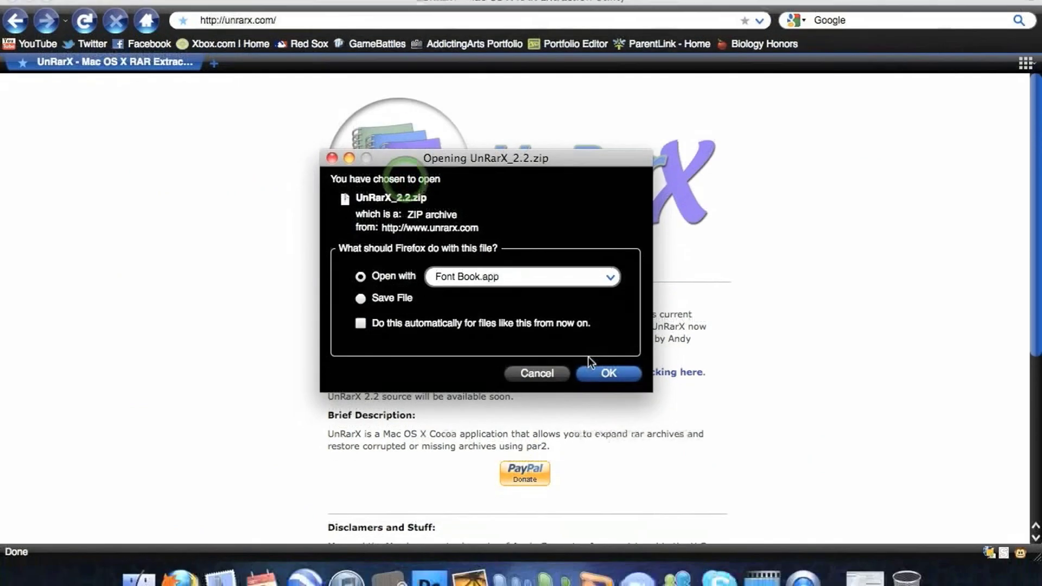
pyautogui.click(604, 400)
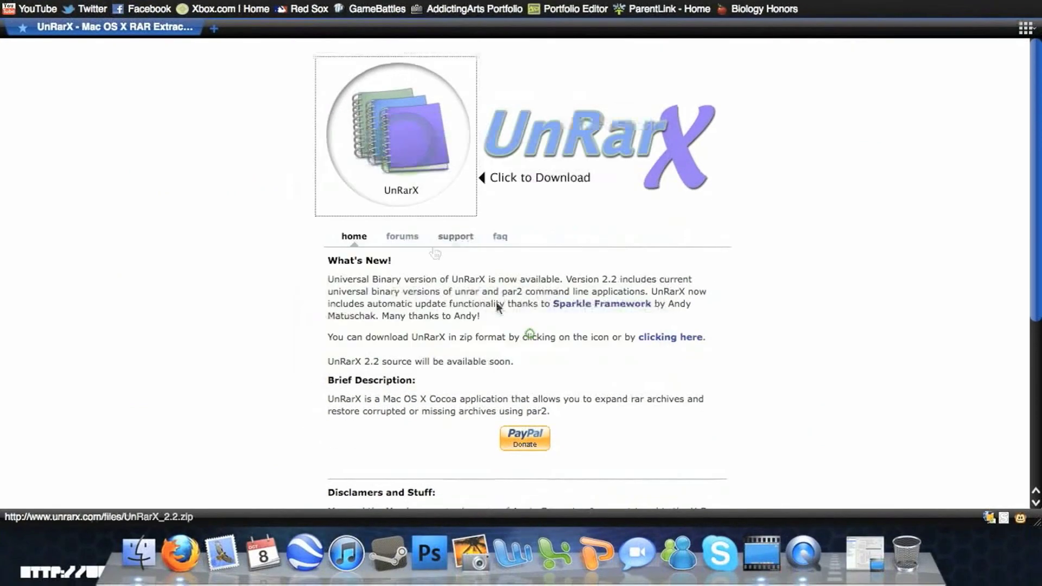
pyautogui.press('super+q')
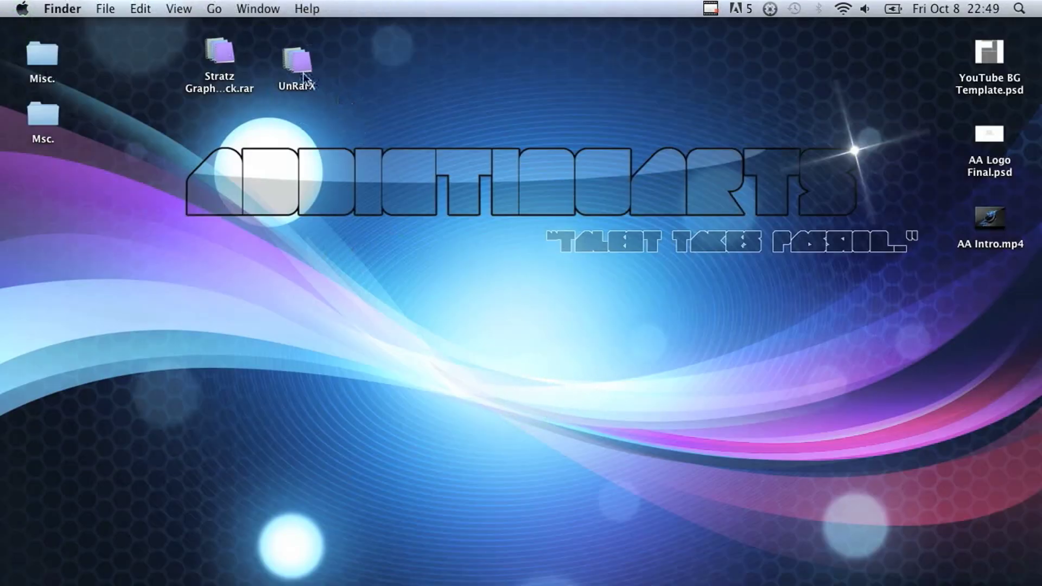
# Step: Launch UnRarX and load Stratz Graphics Pack.rar from the Desktop
pyautogui.moveTo(266, 38); pyautogui.dragTo(383, 110)
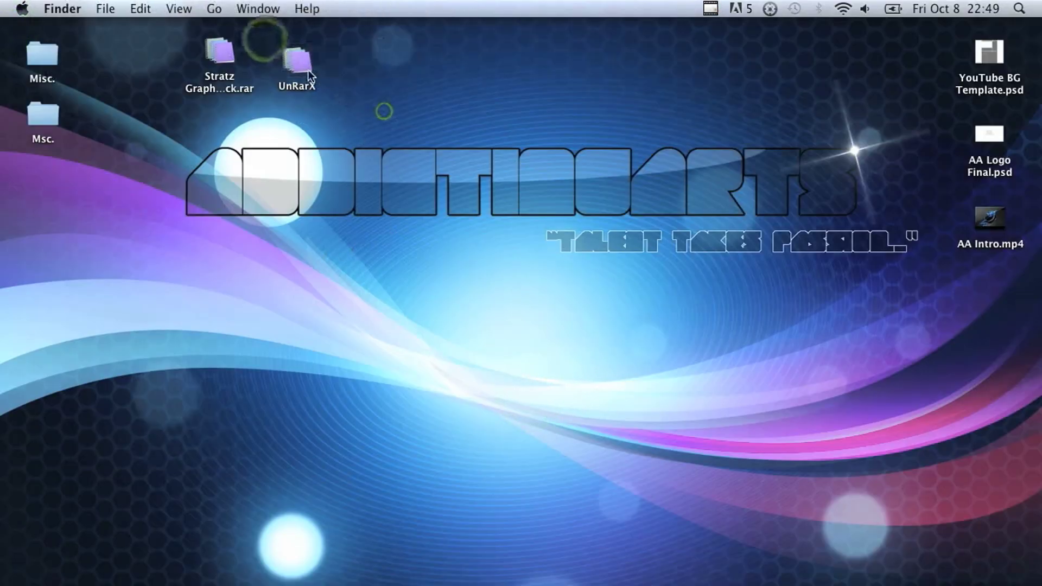
pyautogui.doubleClick(308, 70)
pyautogui.moveTo(423, 46); pyautogui.dragTo(581, 33)
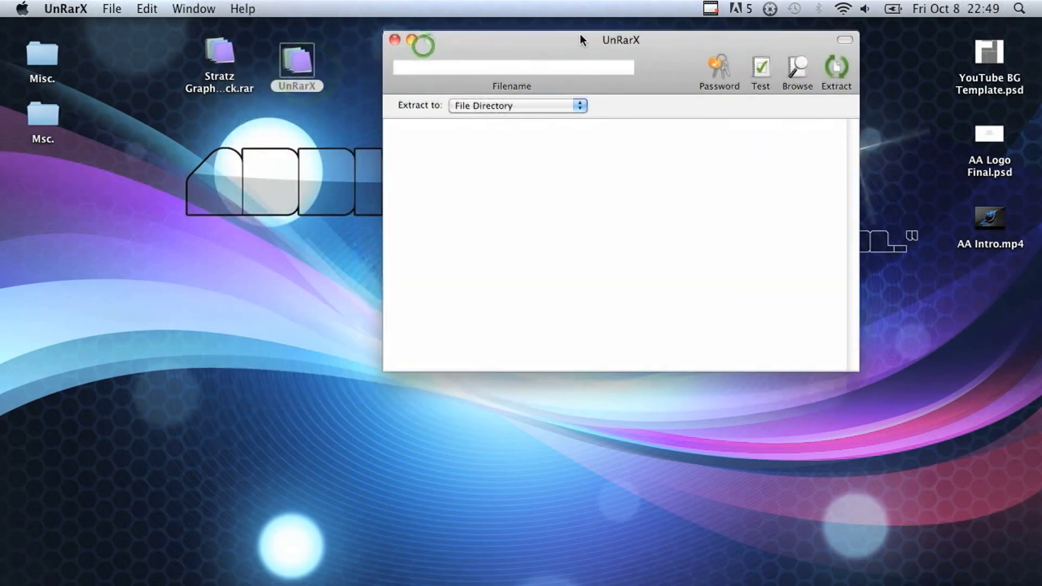
pyautogui.click(801, 79)
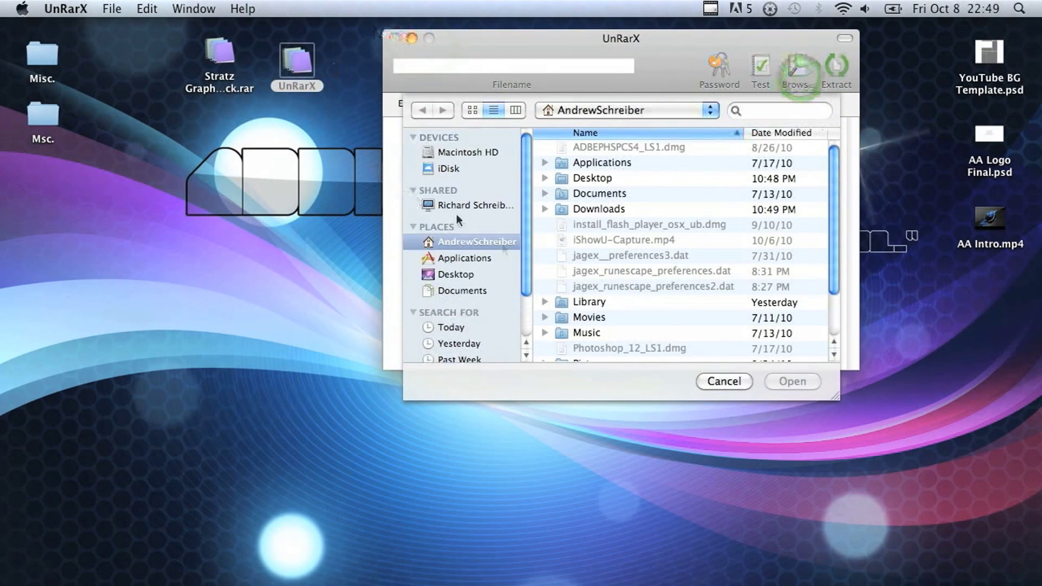
pyautogui.click(471, 279)
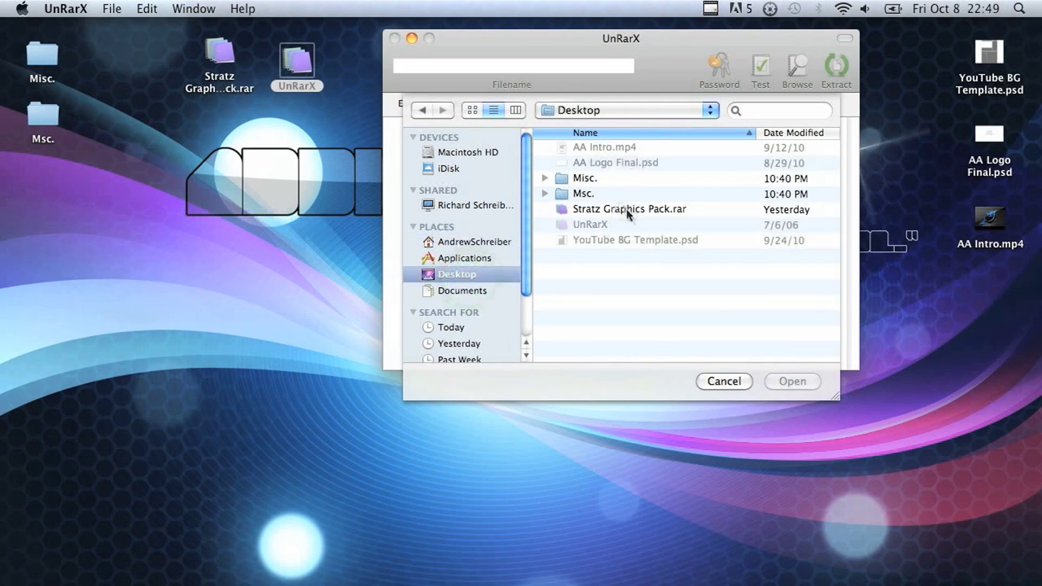
pyautogui.click(638, 209)
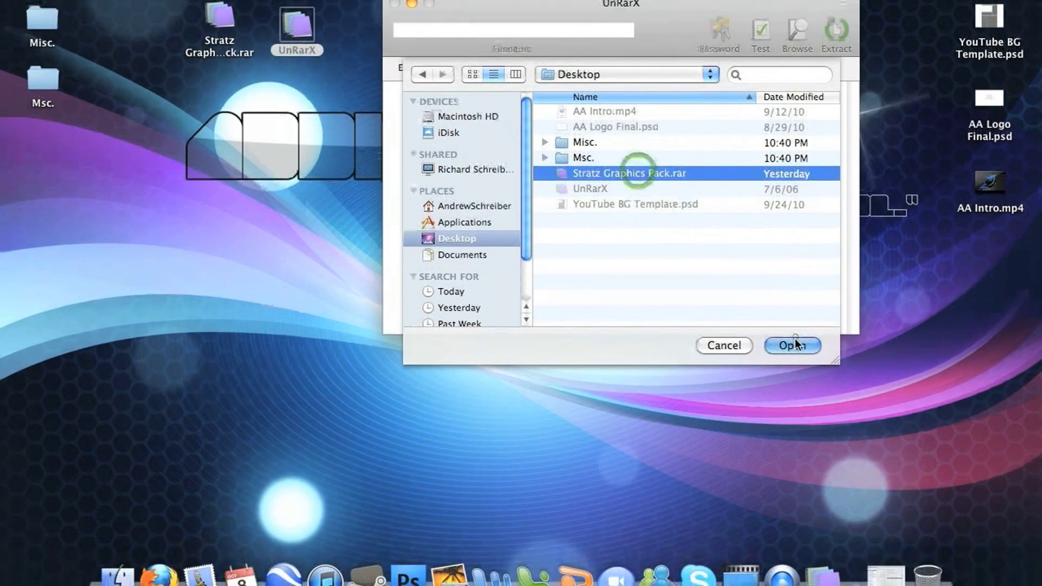
pyautogui.click(792, 382)
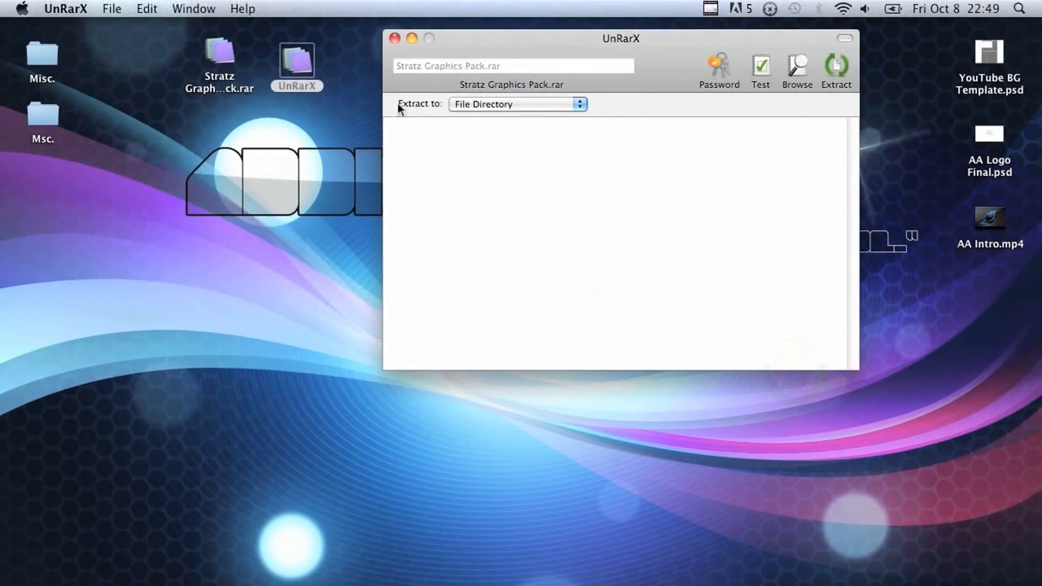
# Step: Extract the archive to the Desktop, then close UnRarX after it reports All OK
pyautogui.click(469, 104)
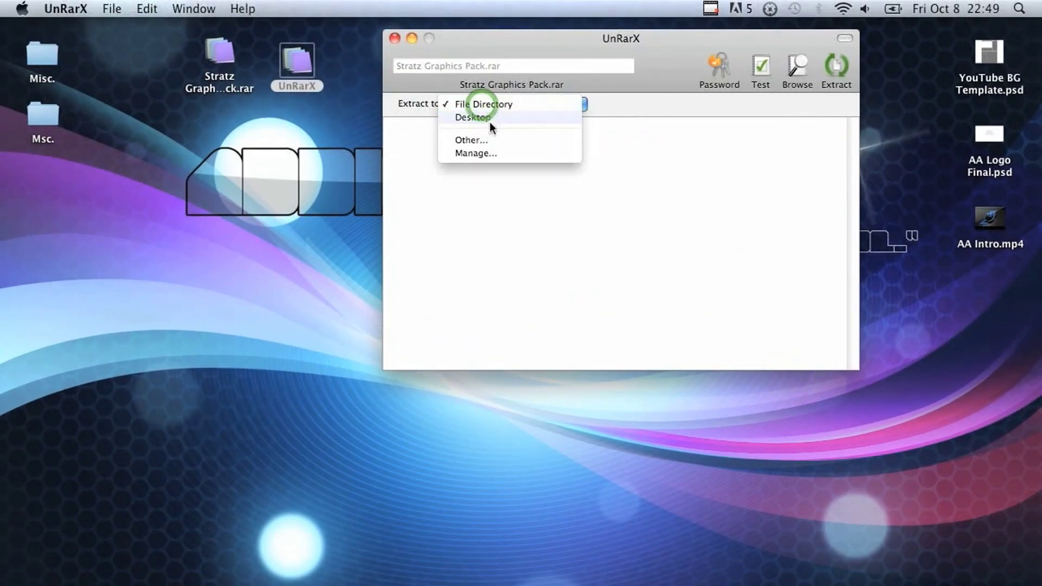
pyautogui.click(493, 118)
pyautogui.moveTo(612, 43); pyautogui.dragTo(534, 31)
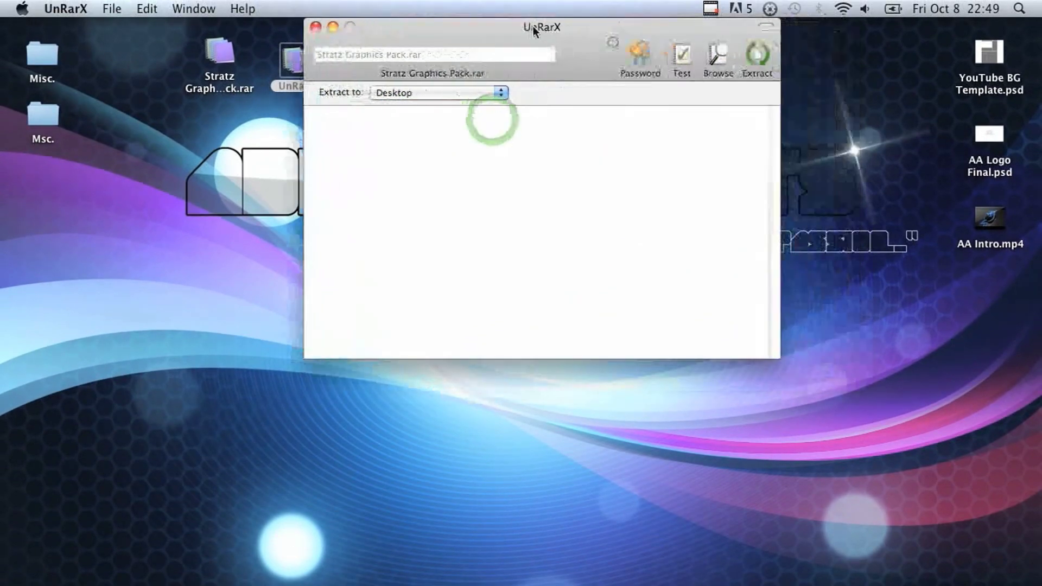
pyautogui.click(756, 57)
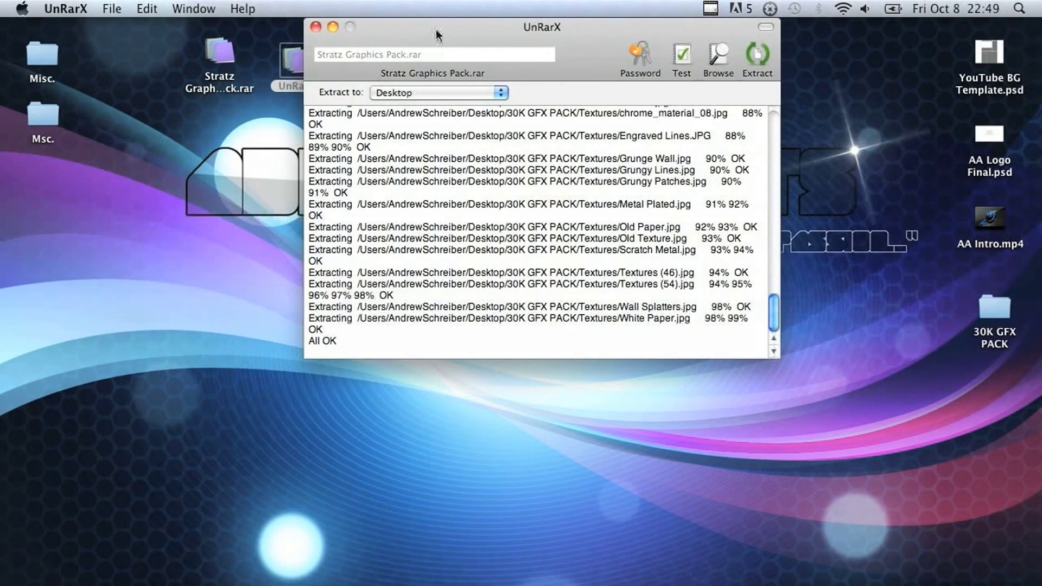
pyautogui.moveTo(437, 34); pyautogui.dragTo(485, 35)
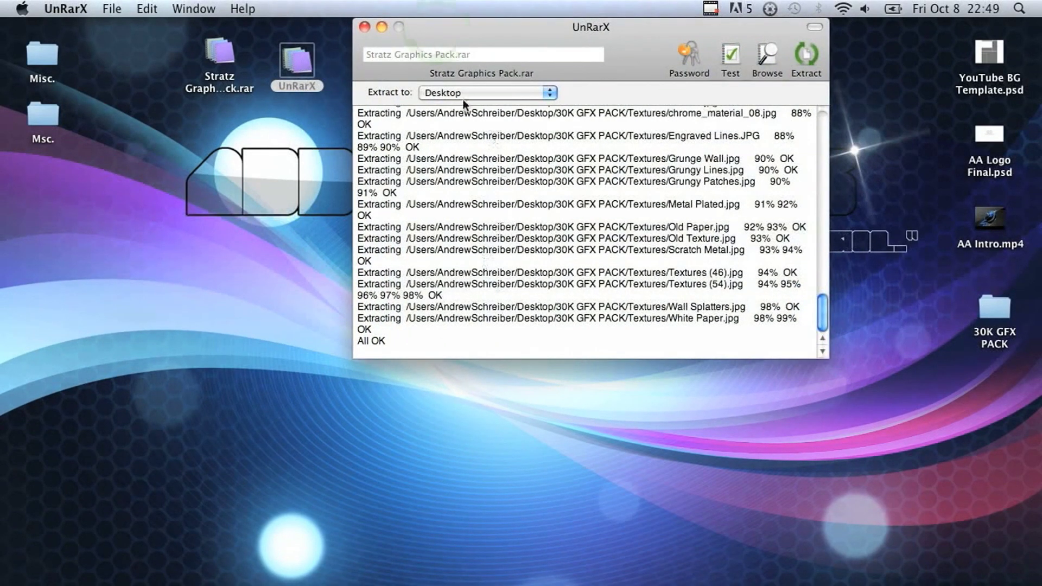
pyautogui.click(363, 28)
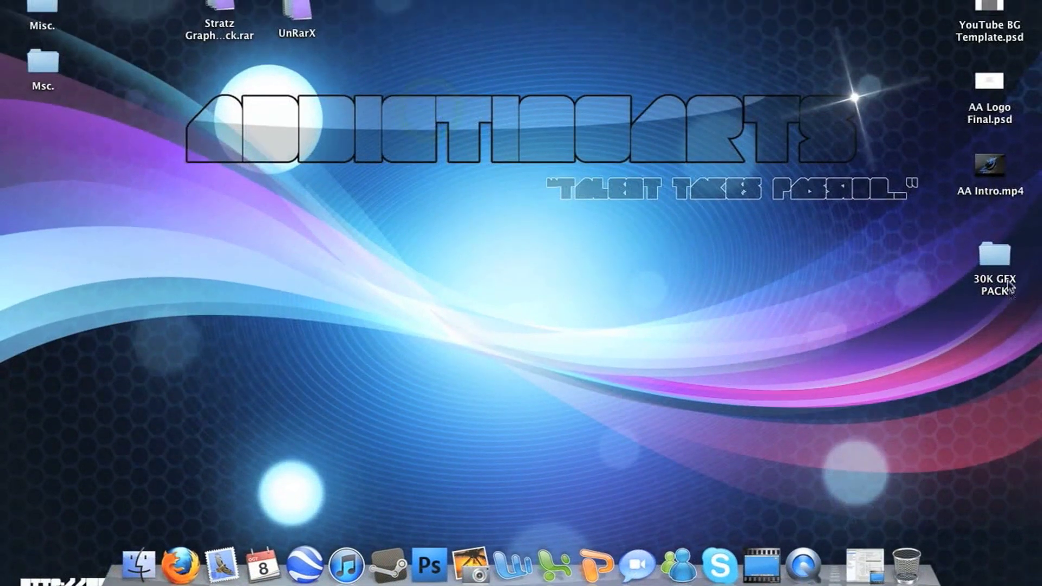
# Step: Open 30K GFX PACK and browse Brushes, Fonts, ScreenShots, ending on Textures' images
pyautogui.moveTo(993, 245); pyautogui.dragTo(521, 171)
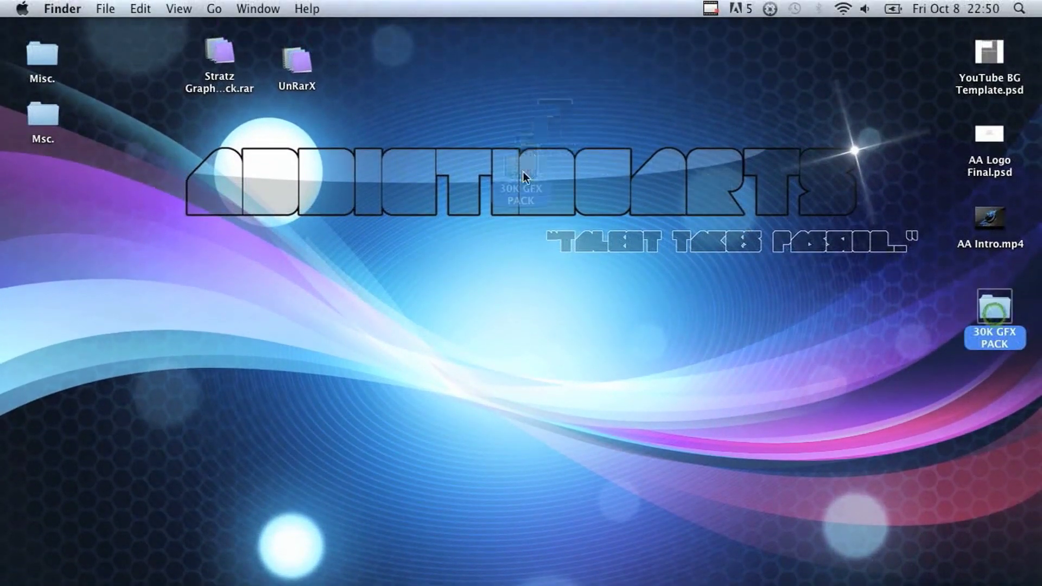
pyautogui.doubleClick(525, 167)
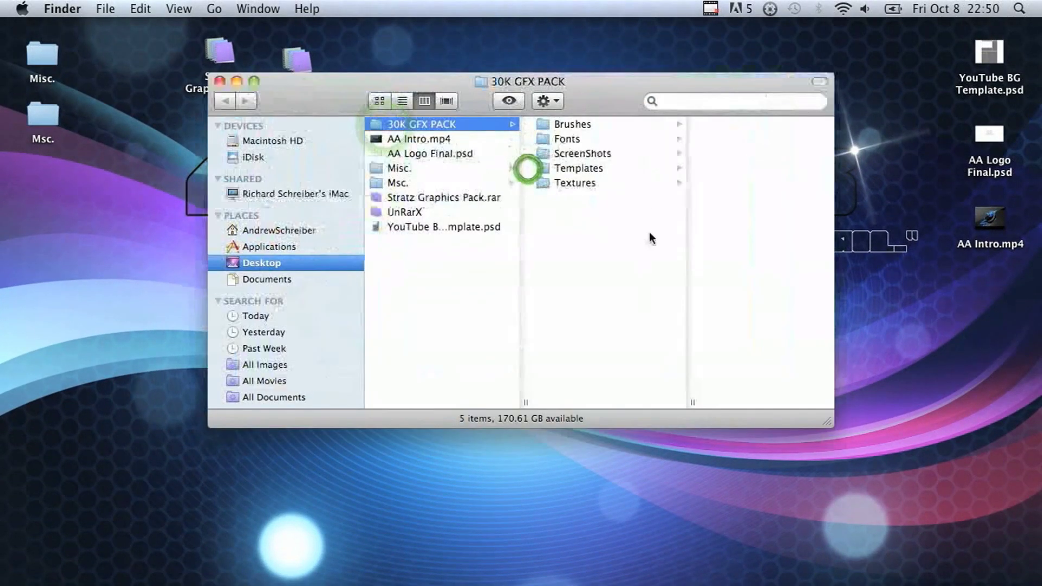
pyautogui.click(576, 120)
pyautogui.click(578, 139)
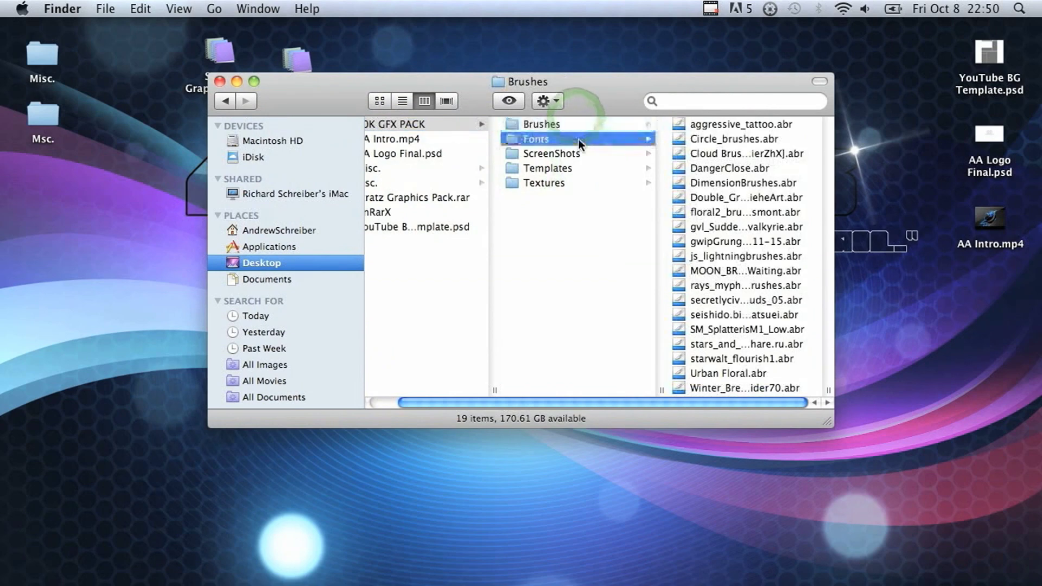
pyautogui.click(578, 169)
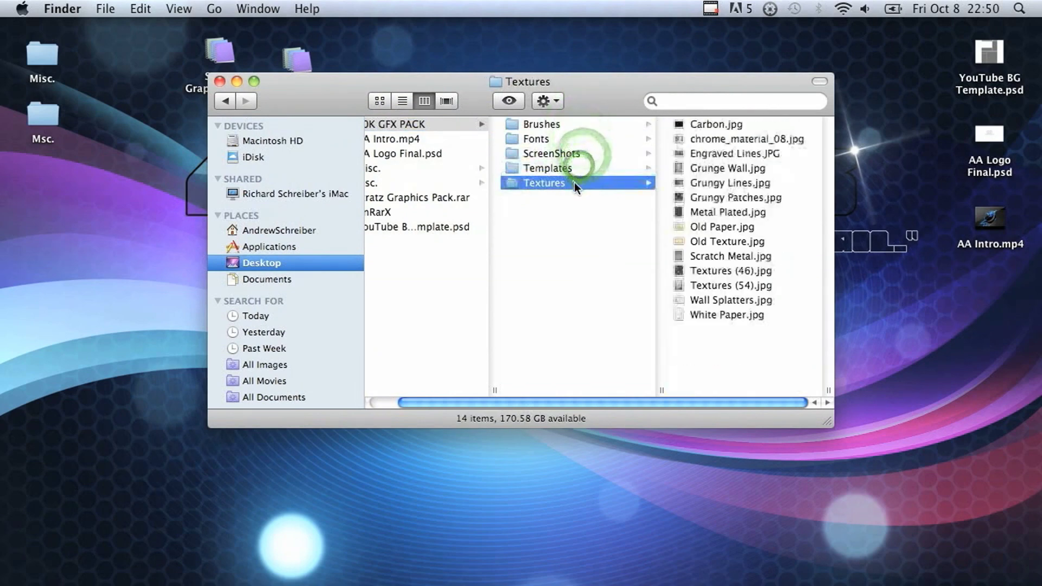